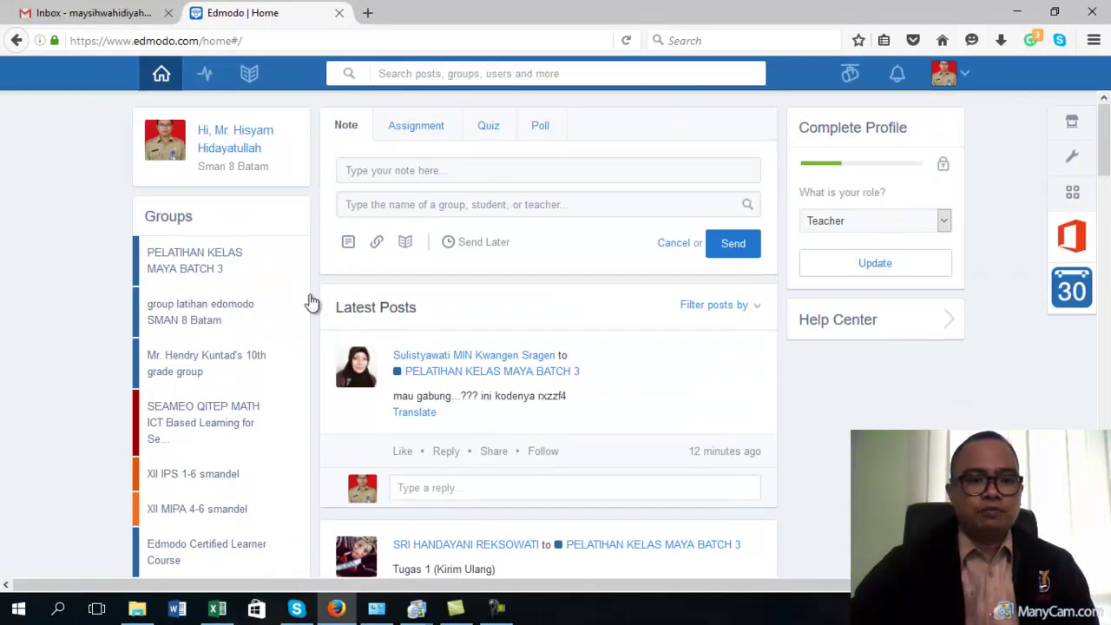
Step: From the PELATIHAN KELAS MAYA BATCH 3 group page, start creating a new group and name it "matematikasegalajenjang"
left_click(189, 280)
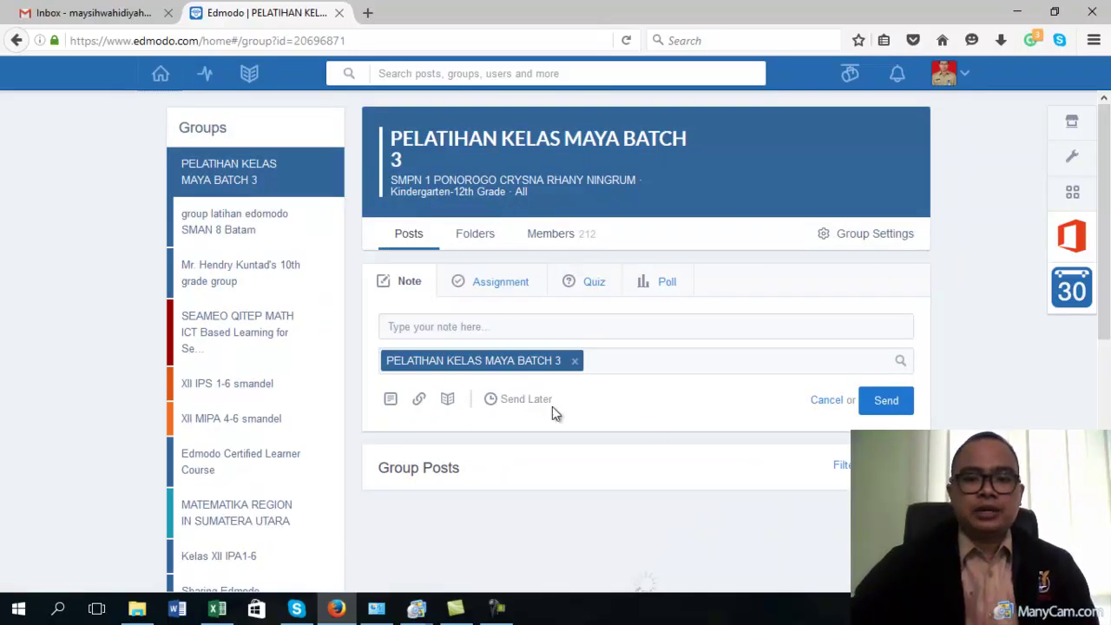
mouse_move(1108, 158)
left_mouse_down()
mouse_move(1108, 172)
mouse_move(1108, 157)
left_mouse_up()
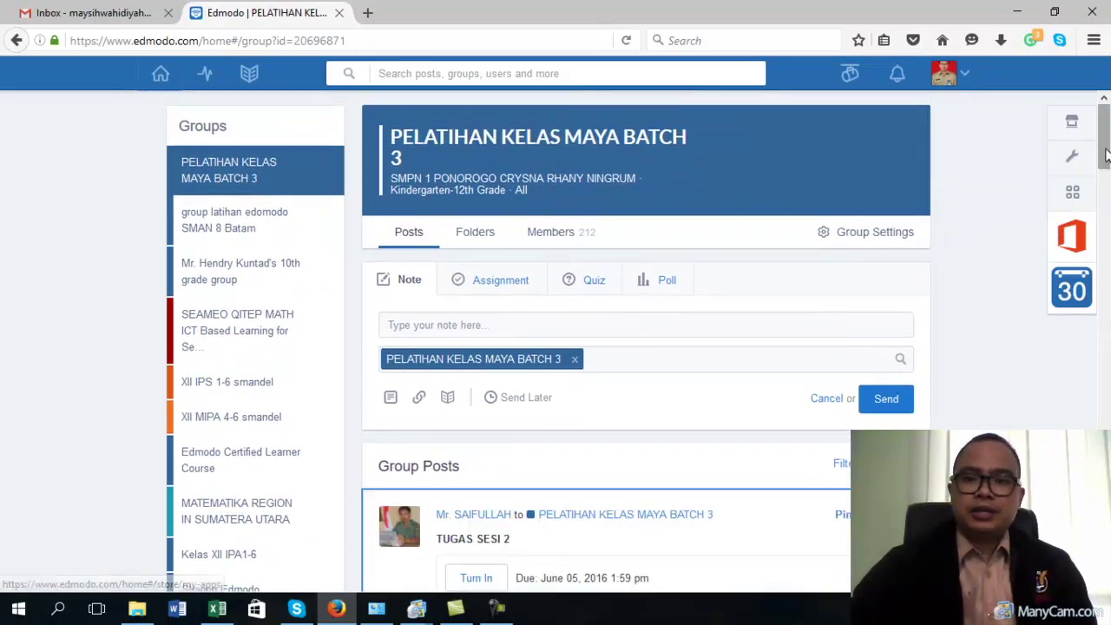
scroll(1108, 158, "down", 5)
scroll(1108, 158, "down", 3)
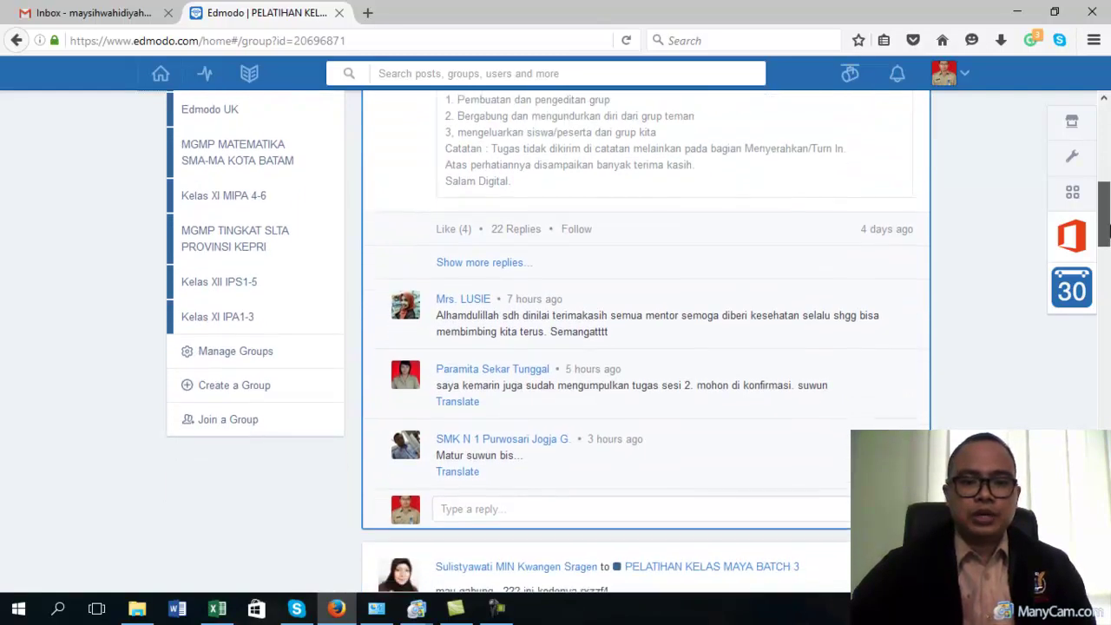
left_click(218, 380)
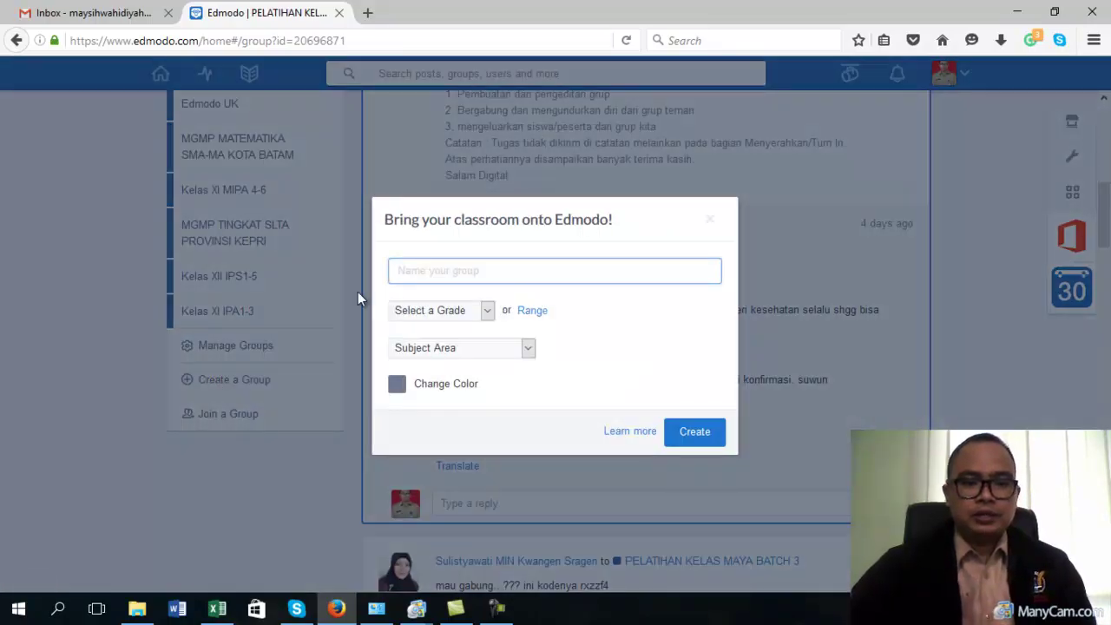
type("matematika")
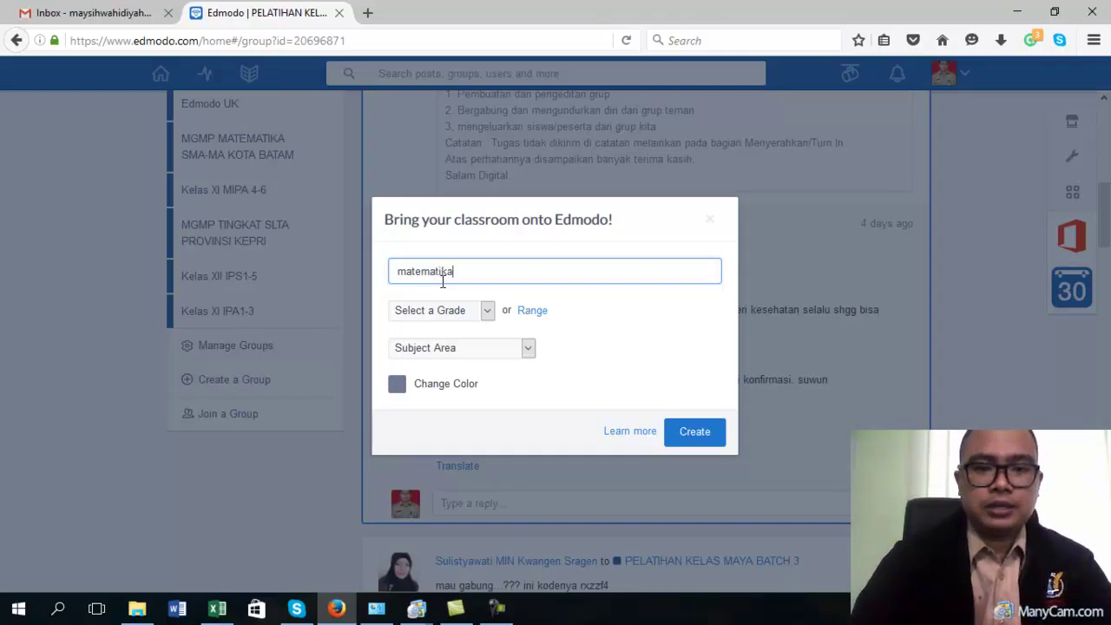
type("segalajenjang")
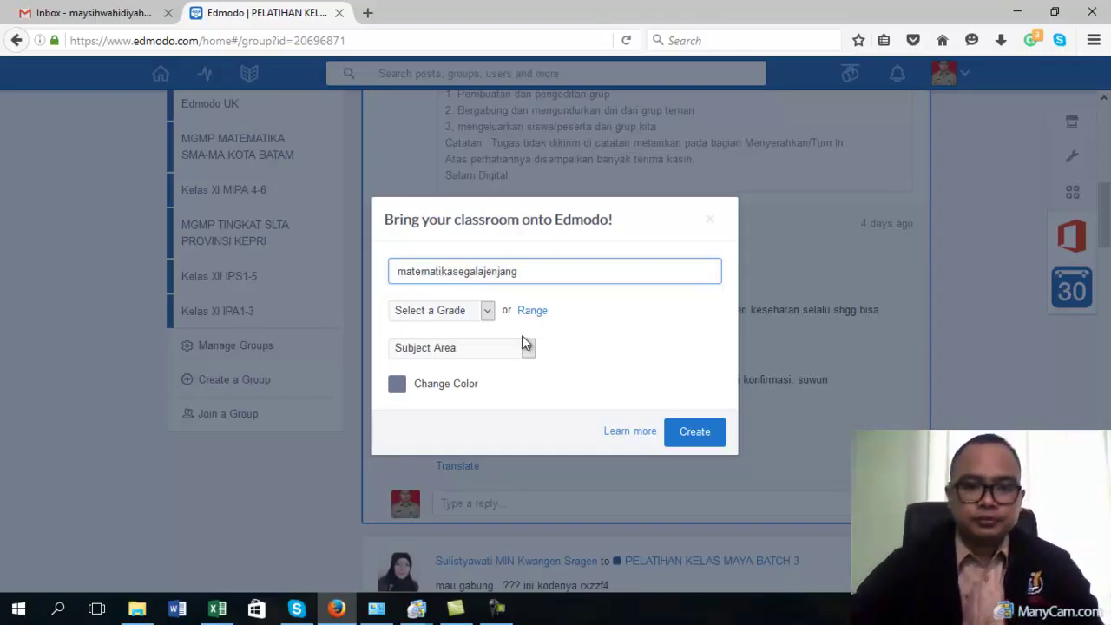
Step: Try 12th as the single grade, but switch the new group to the grade range 1st - 3rd
left_click(487, 311)
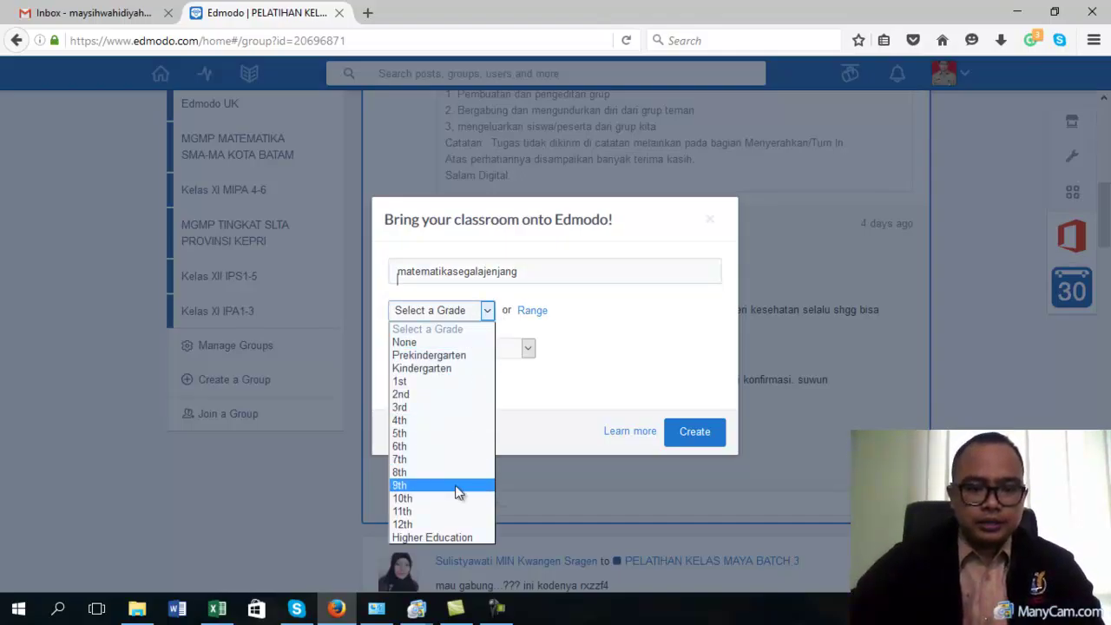
left_click(426, 525)
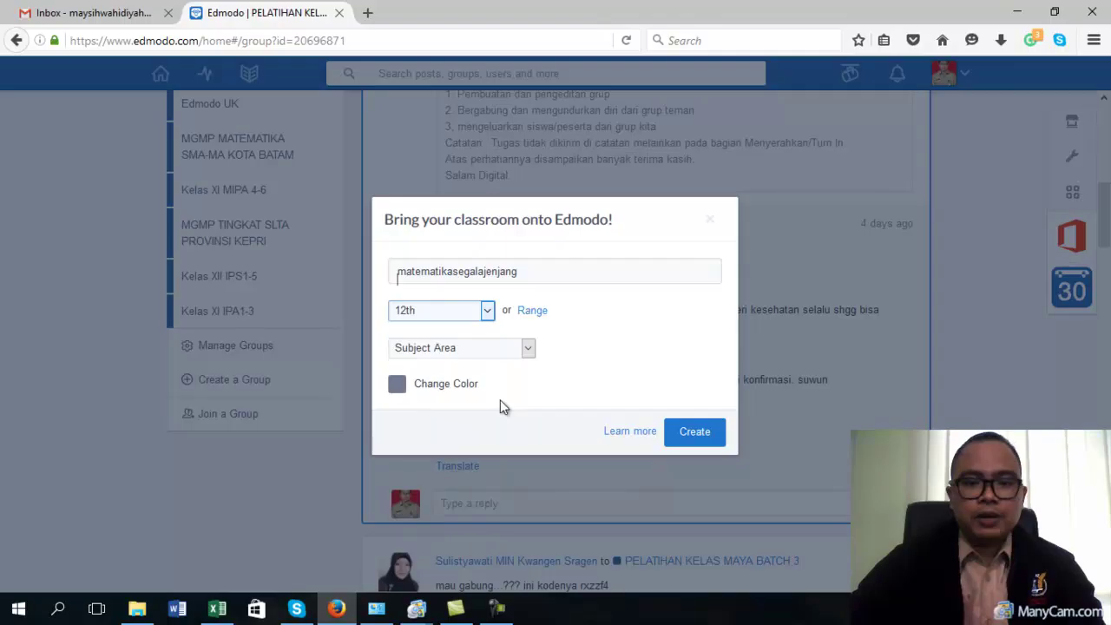
left_click(532, 310)
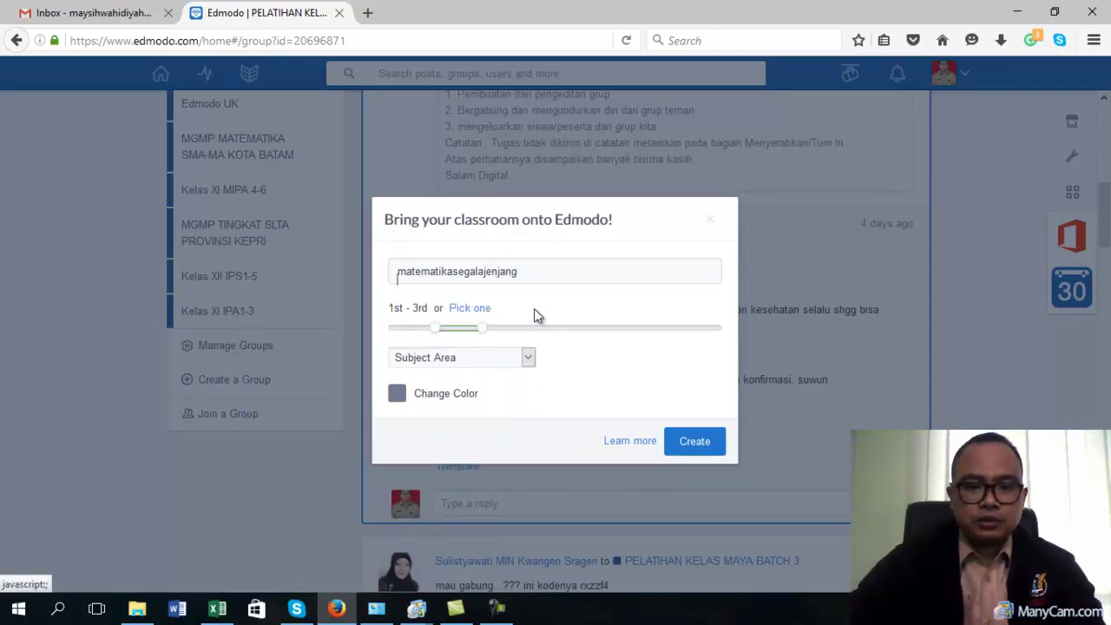
Step: Set the new group's subject area to Mathematics and its subject to All
left_click(527, 358)
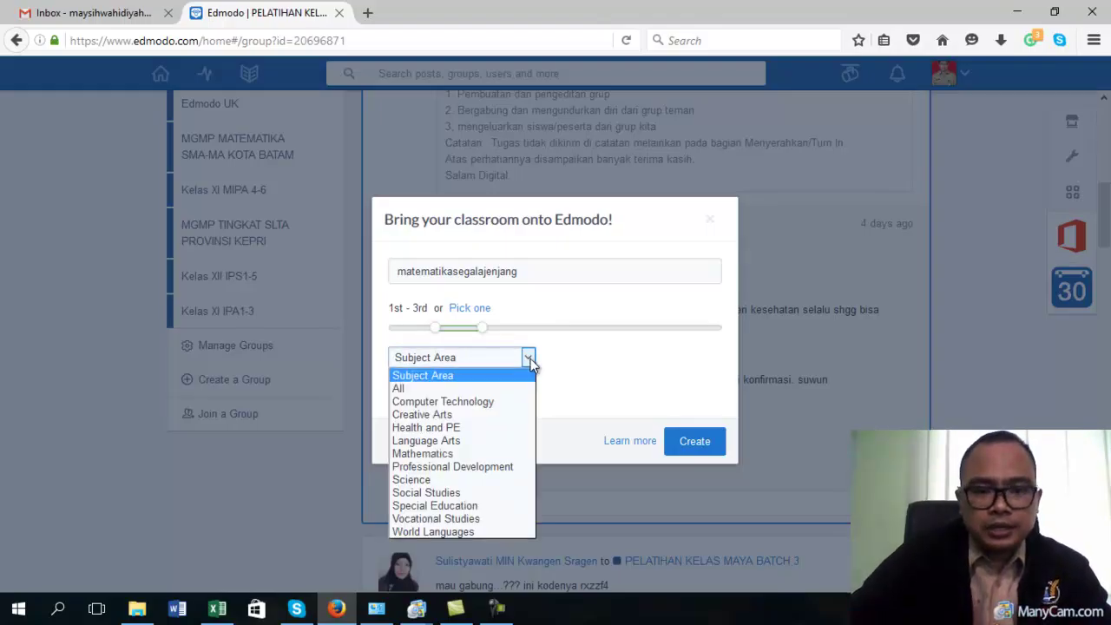
left_click(523, 454)
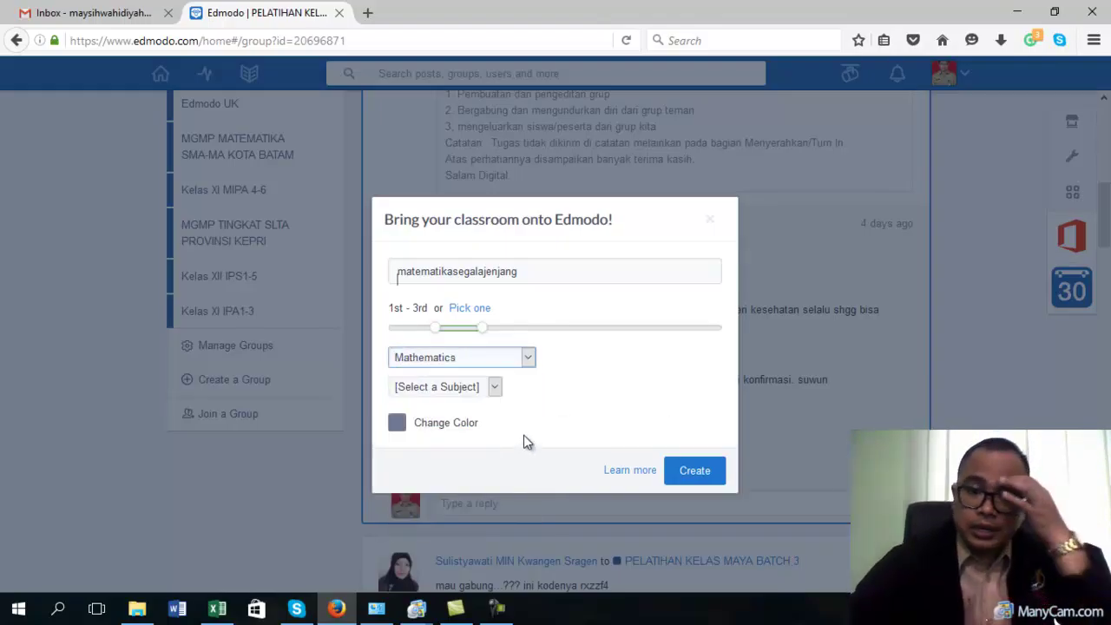
left_click(498, 390)
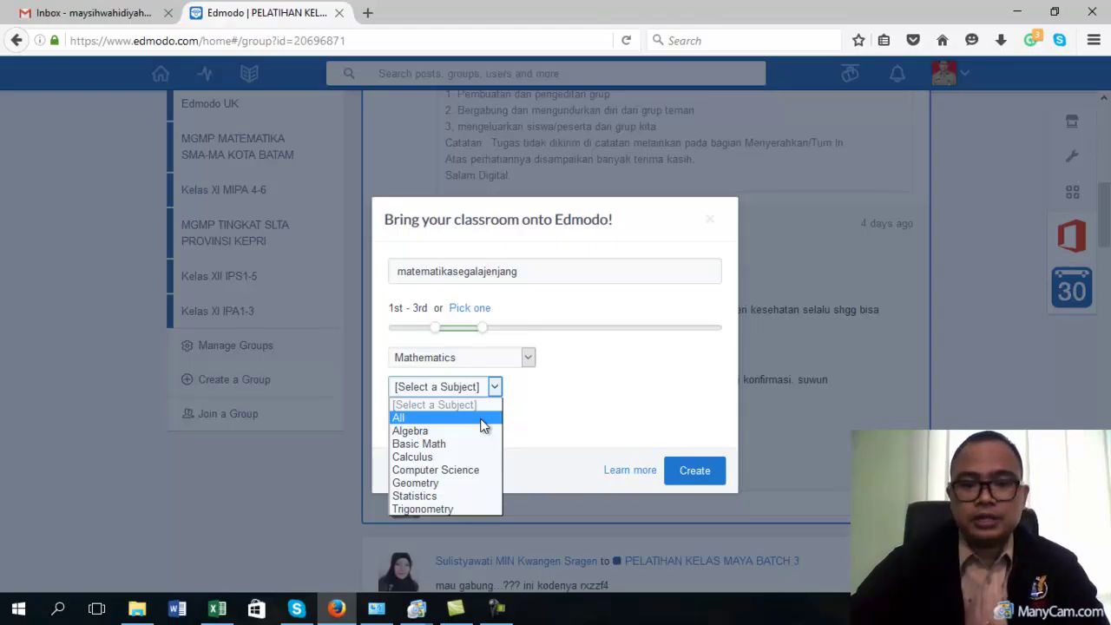
left_click(483, 420)
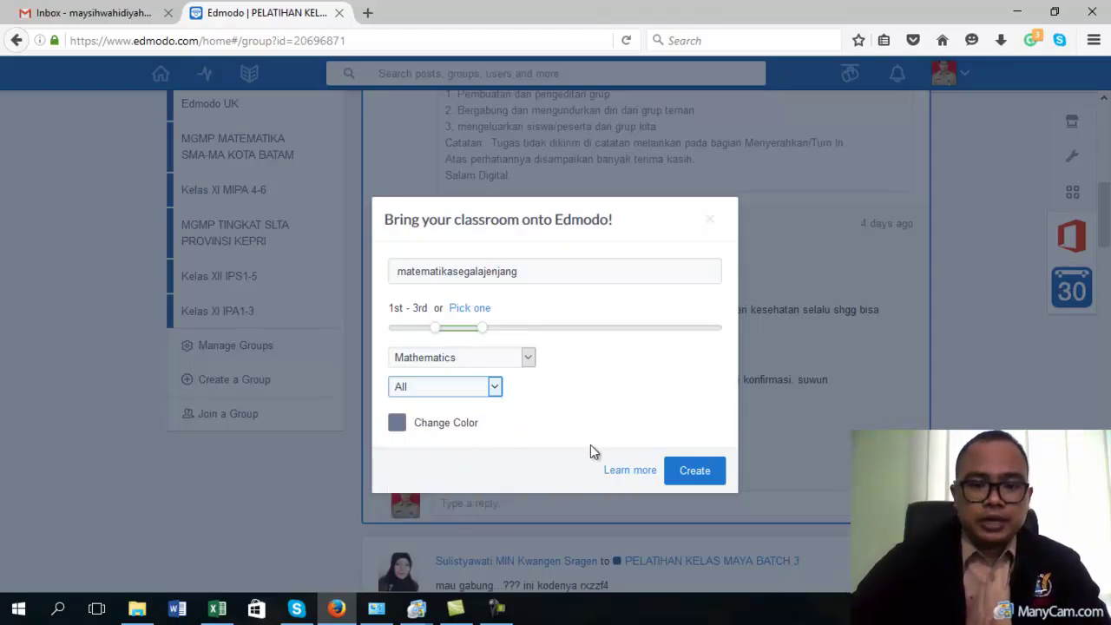
Step: Change the group's color to pink and create the group
left_click(398, 423)
left_click(416, 469)
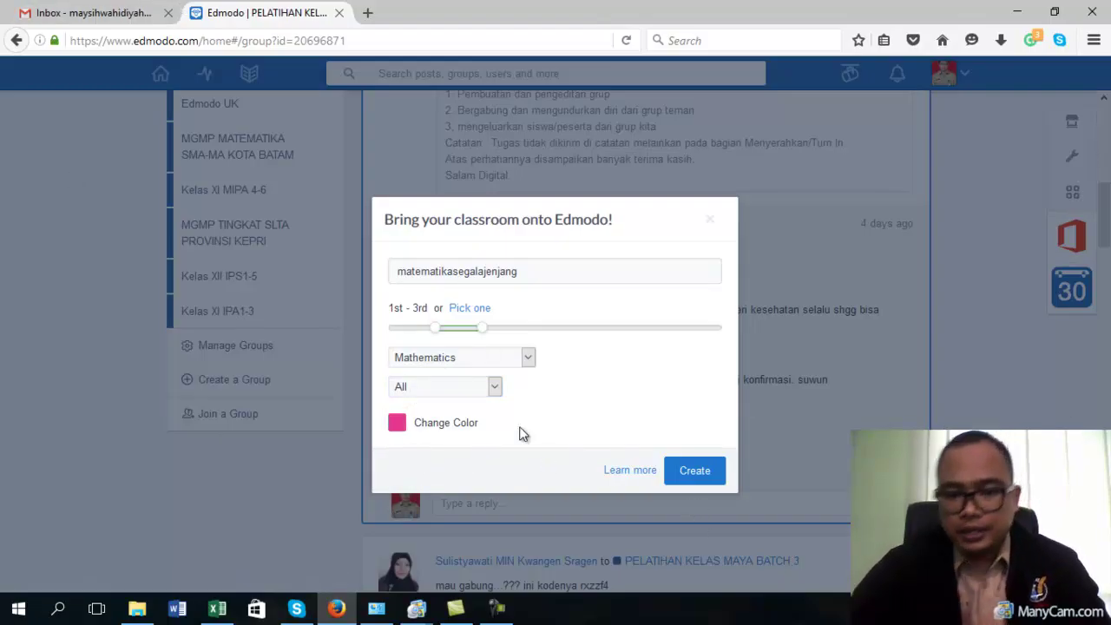
left_click(692, 470)
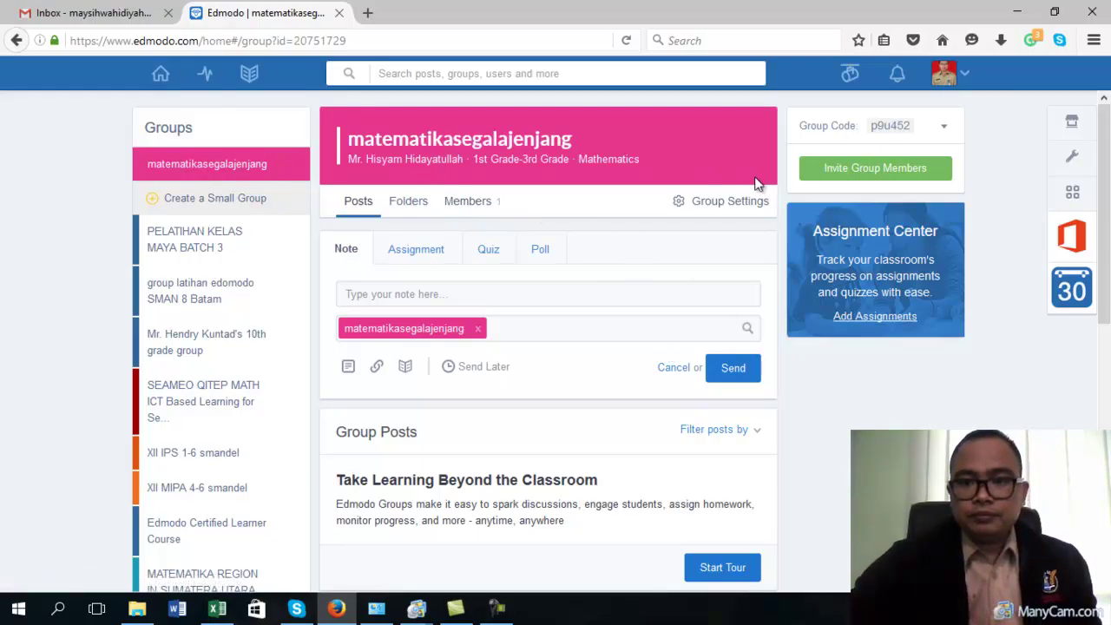
Step: Look through the new group's members, posts and folders sections
left_click(424, 211)
left_click(463, 208)
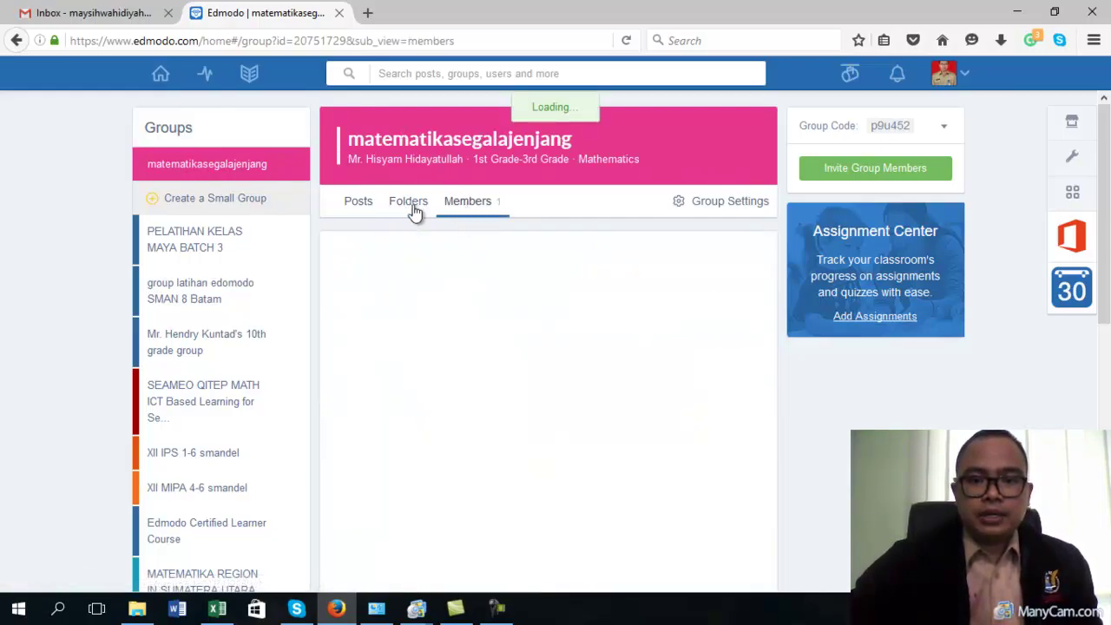
left_click(347, 200)
left_click(407, 203)
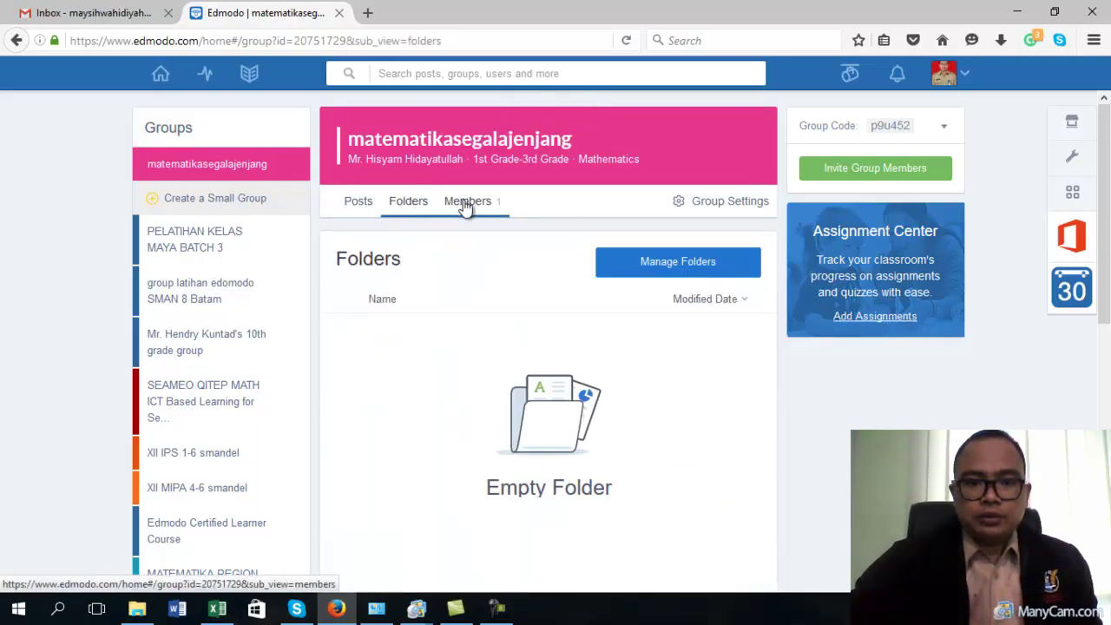
Step: Open the group settings and highlight the group's join URL
left_click(686, 210)
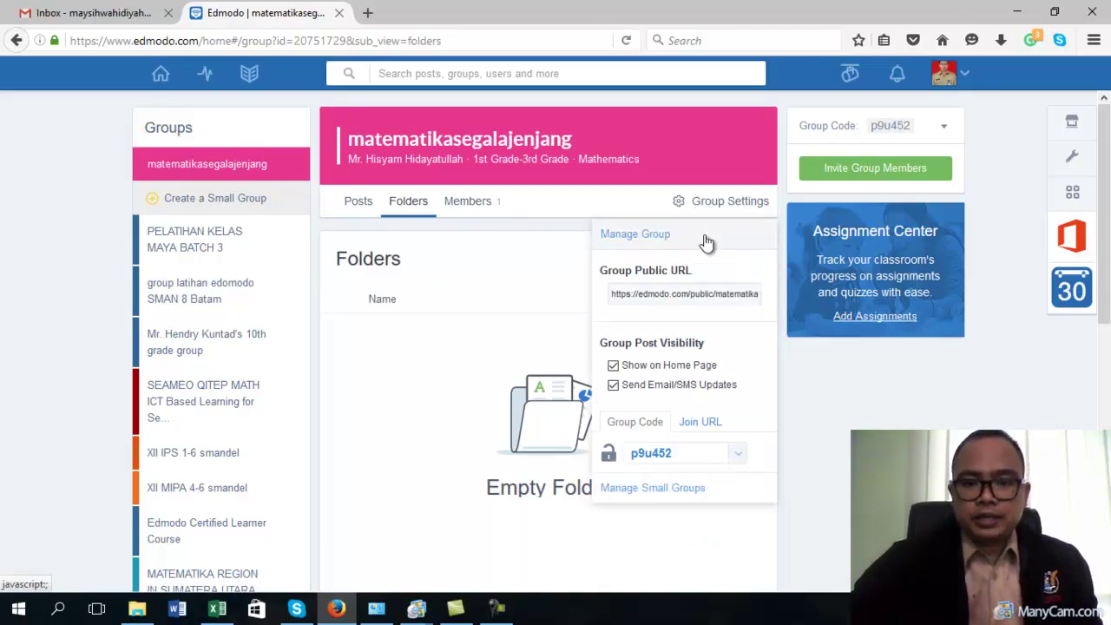
left_click(691, 423)
left_click_drag(726, 455, 499, 460)
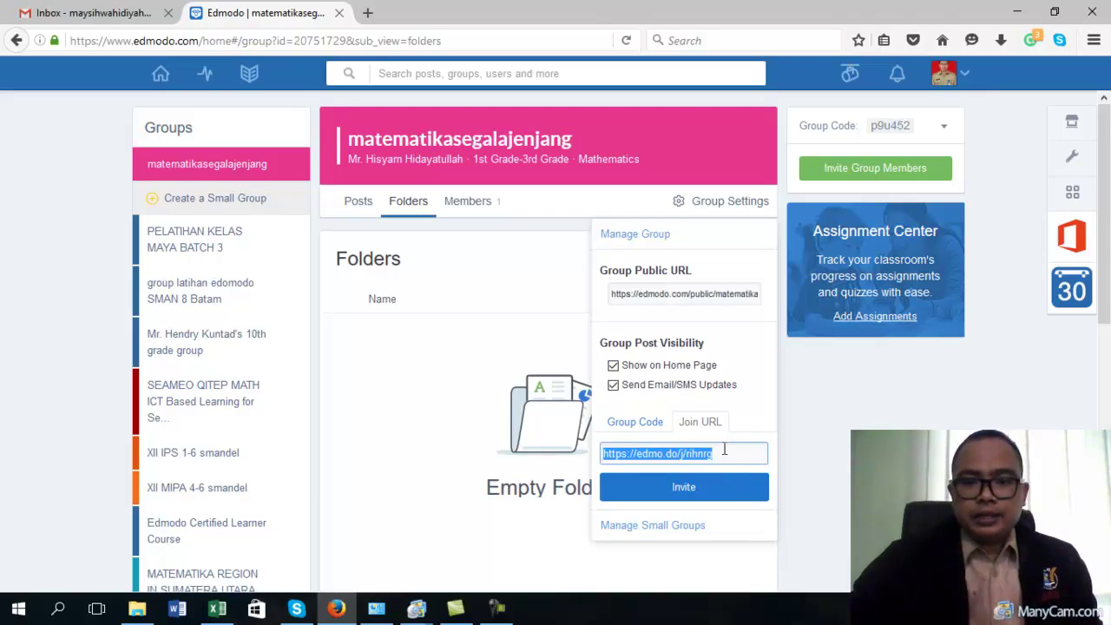
Step: View the group's public URL in a new browser tab, and return to the group page
triple_click(759, 295)
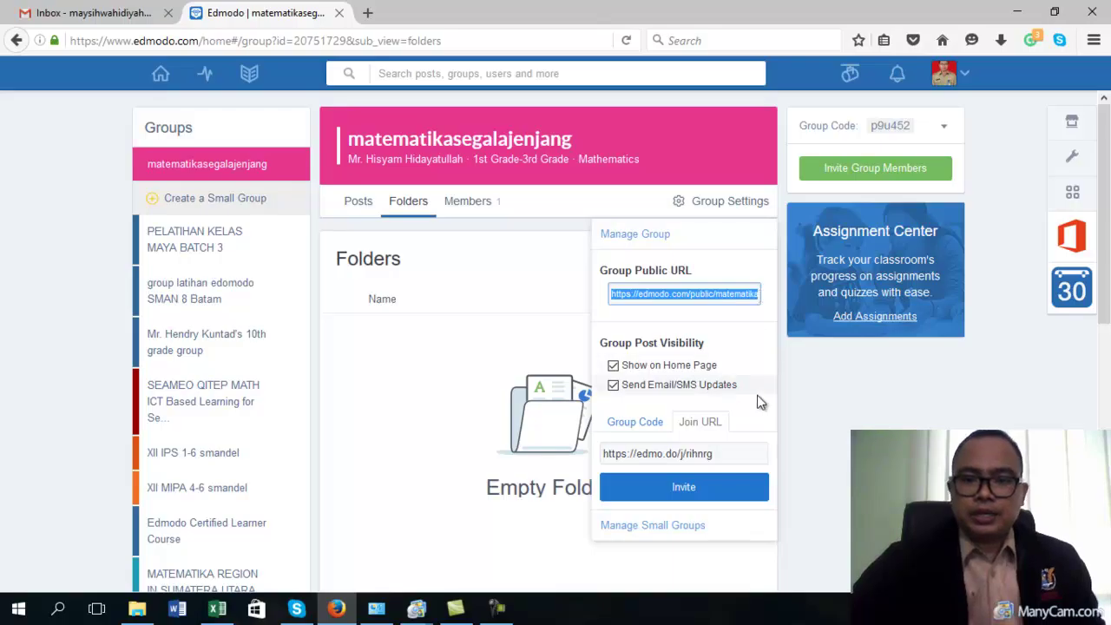
left_click(367, 12)
type("https://edmodo.com/public/matematikasegalajenjang/group_id/20751729")
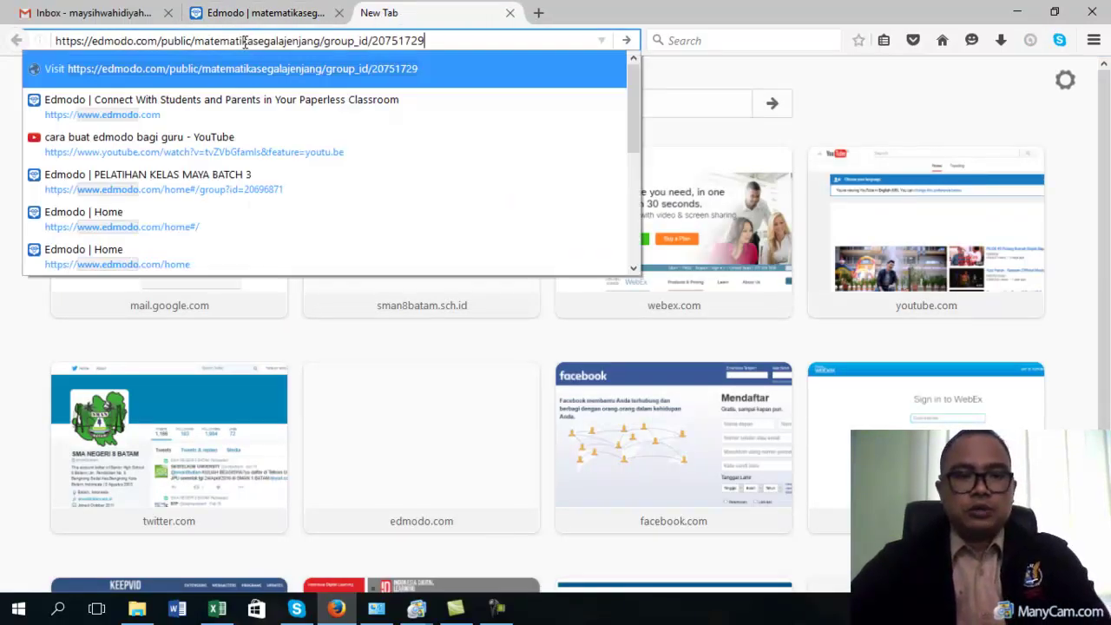
key("Return")
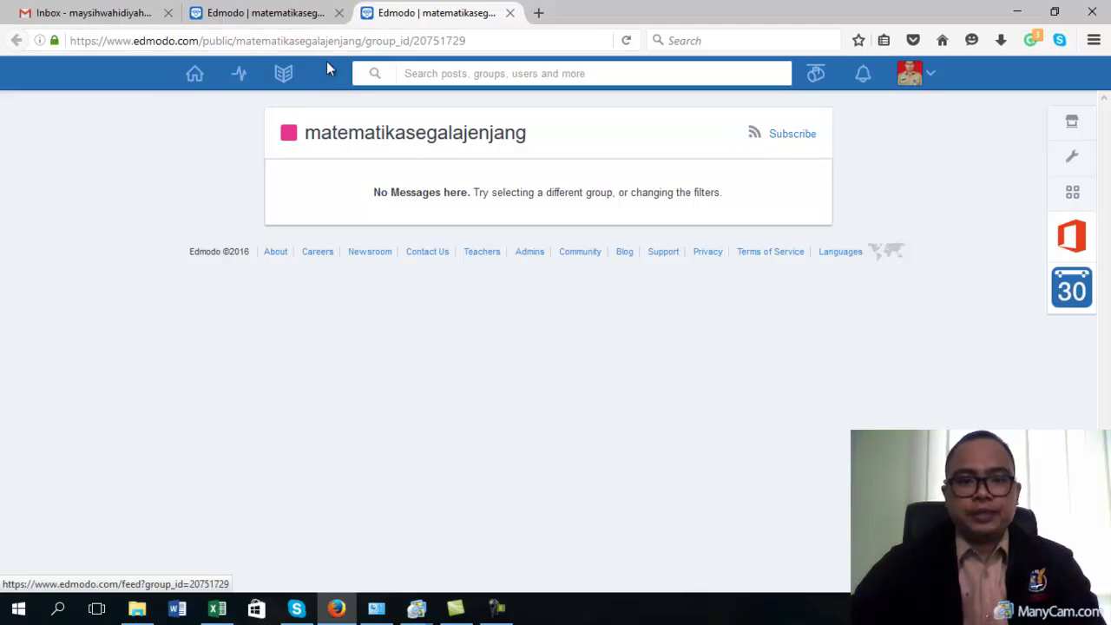
left_click(295, 14)
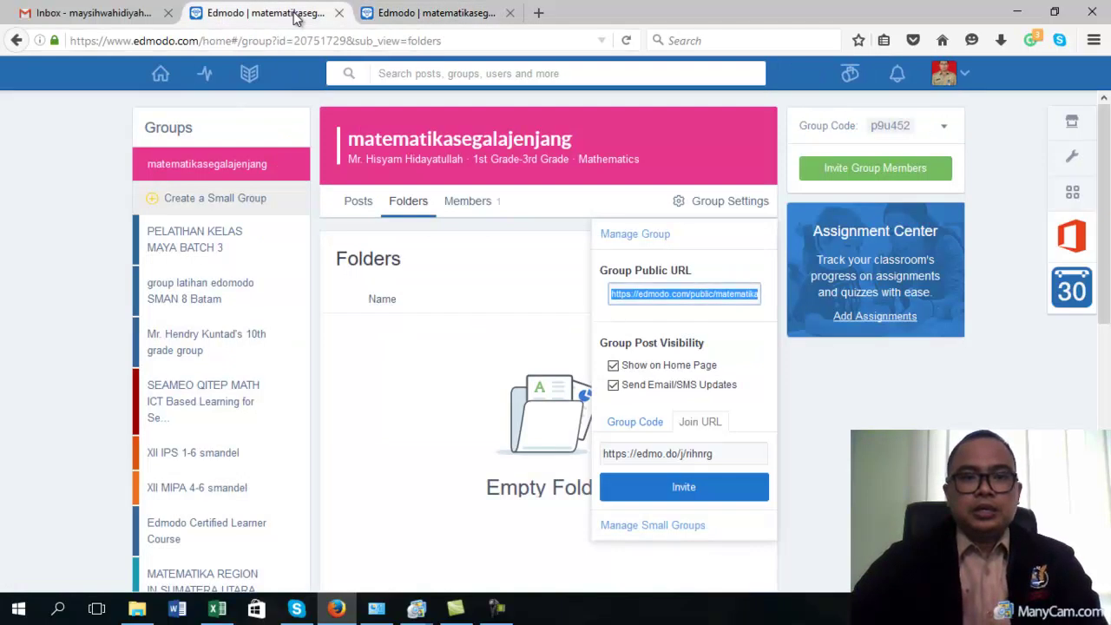
Step: In the group's management settings, extend its name to "matematikasegalajenjang SD-SMP-SMA/MA/K" and enable both read-only options and moderation of all posts and replies
left_click(626, 244)
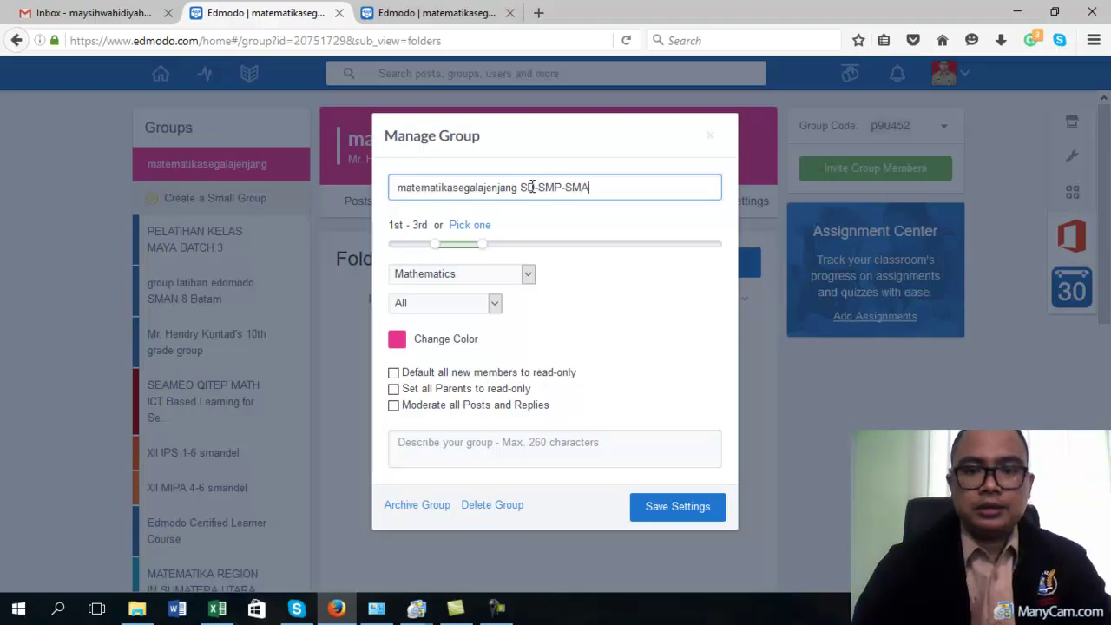
type("MA/K")
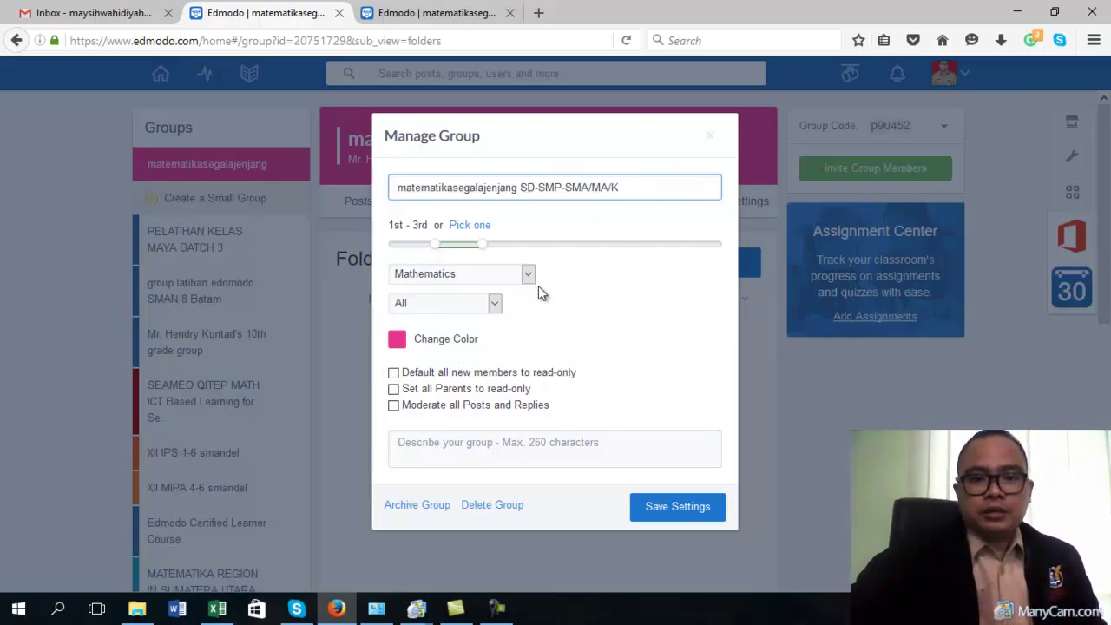
left_click(393, 389)
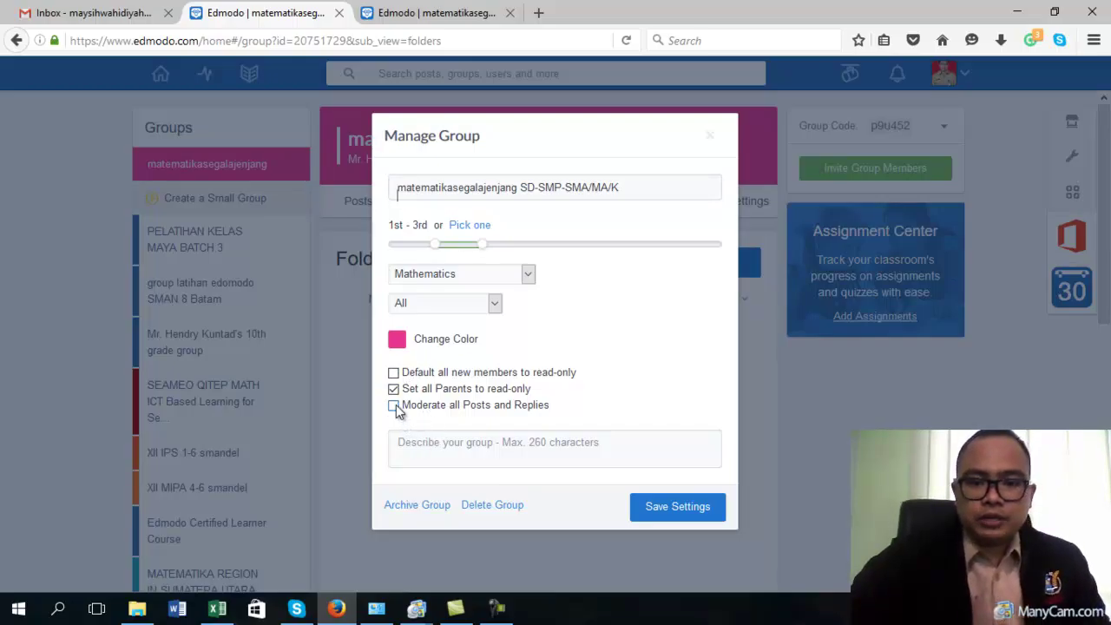
left_click(393, 372)
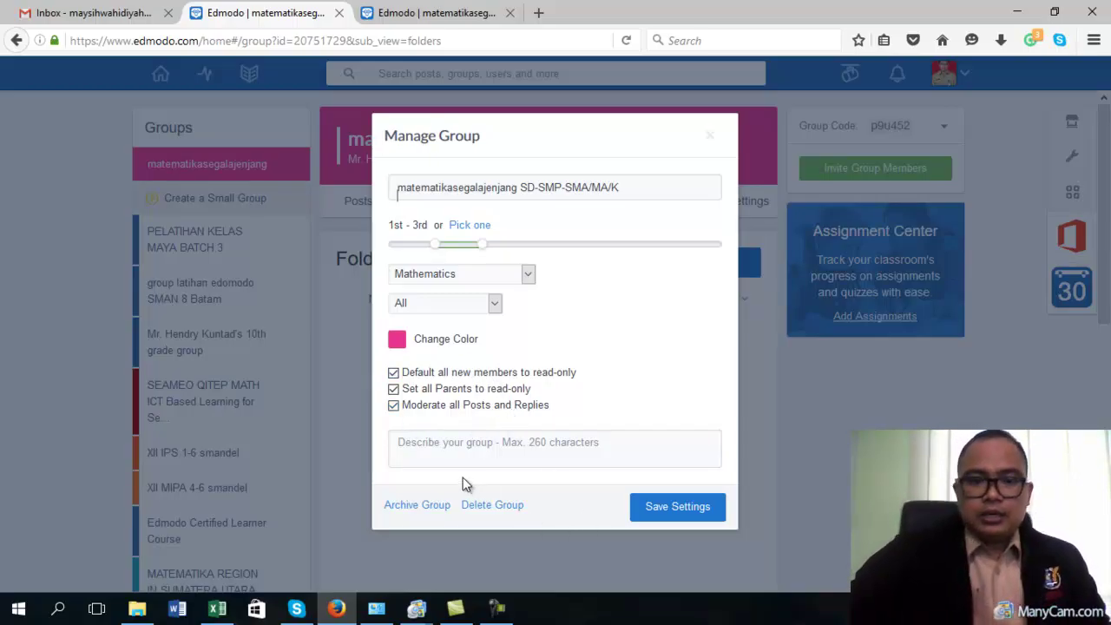
Step: Describe the group as "Pembelalajaran online untuk matematika di segala tingkatan" and try to save the settings
left_click(453, 447)
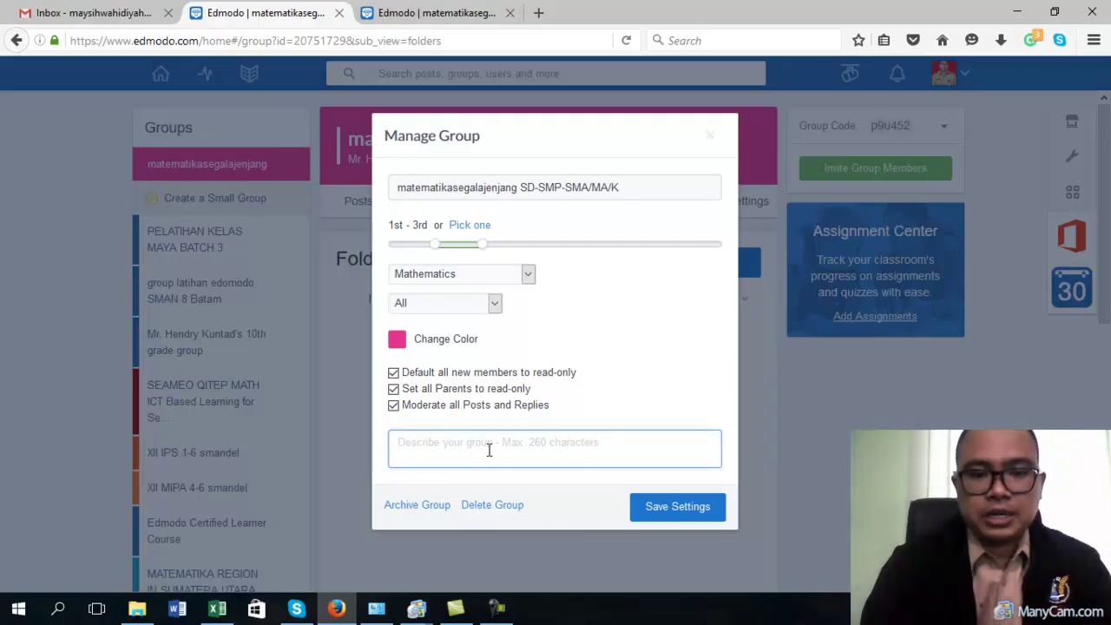
type("P")
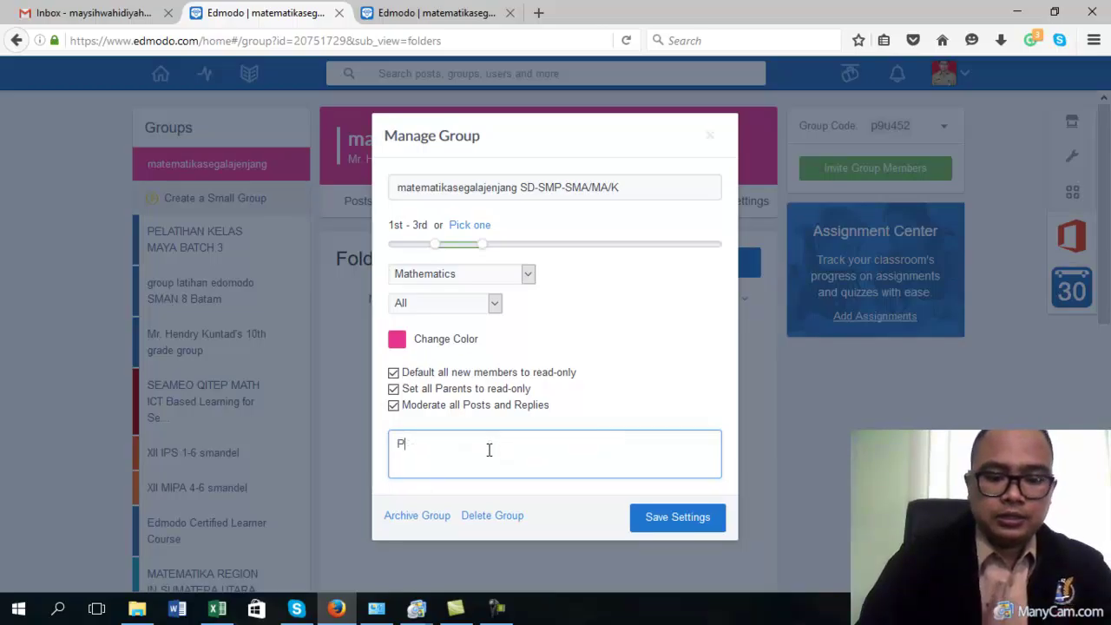
type("embelajajaran online untuk segala")
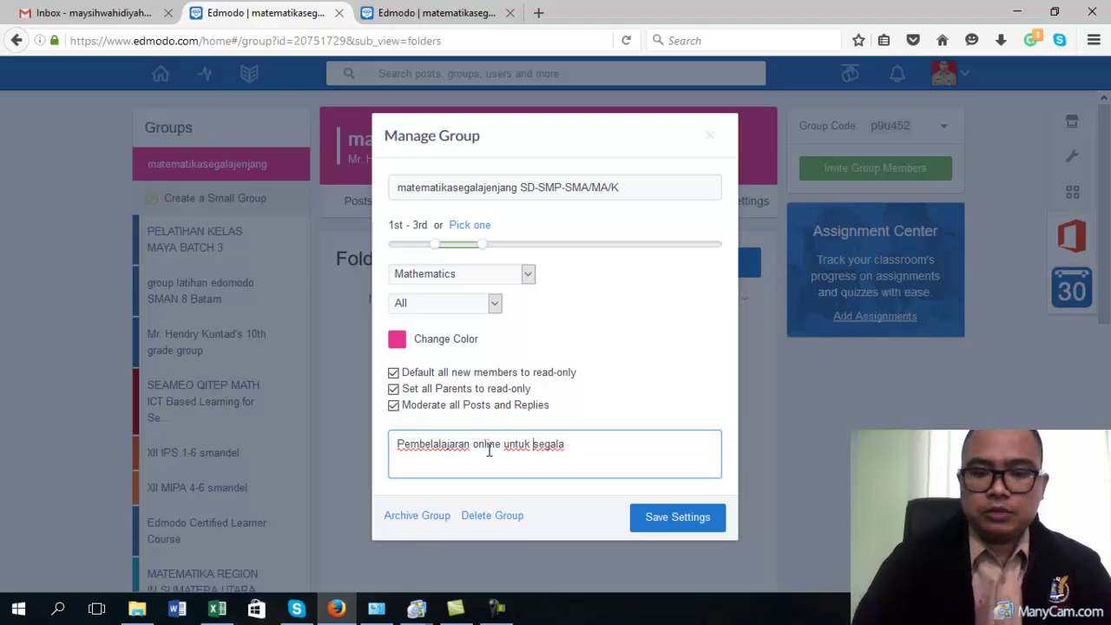
type("matematika")
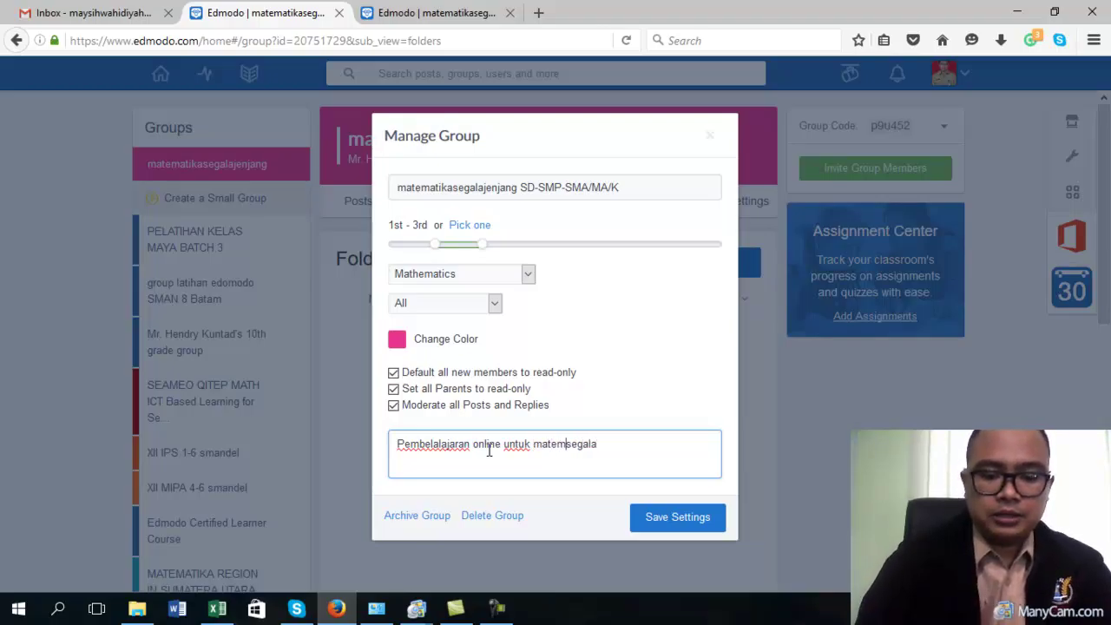
type(" di")
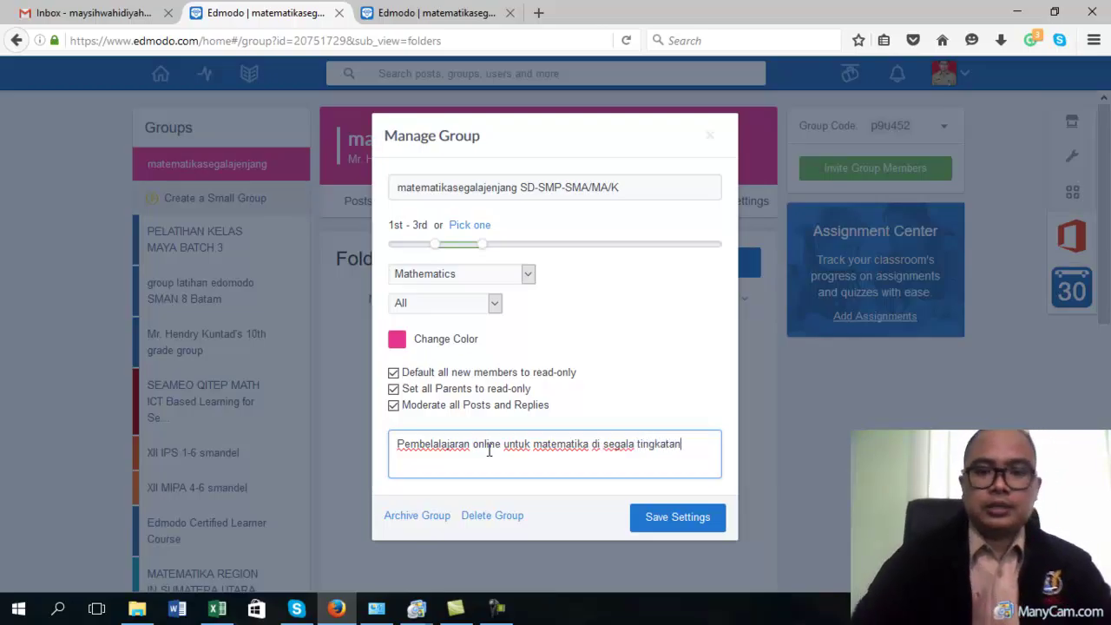
left_click(677, 523)
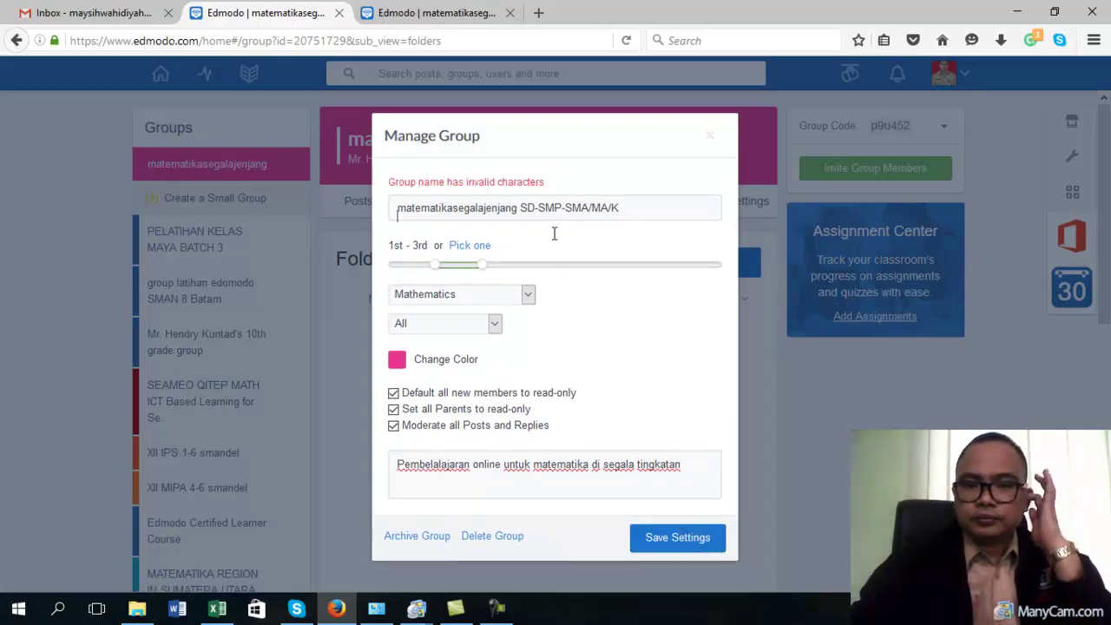
Step: Replace the hyphens in the group name with commas, giving "matematikasegalajenjang SD,SMP,SMA/MA/K"
left_click(566, 209)
key("BackSpace")
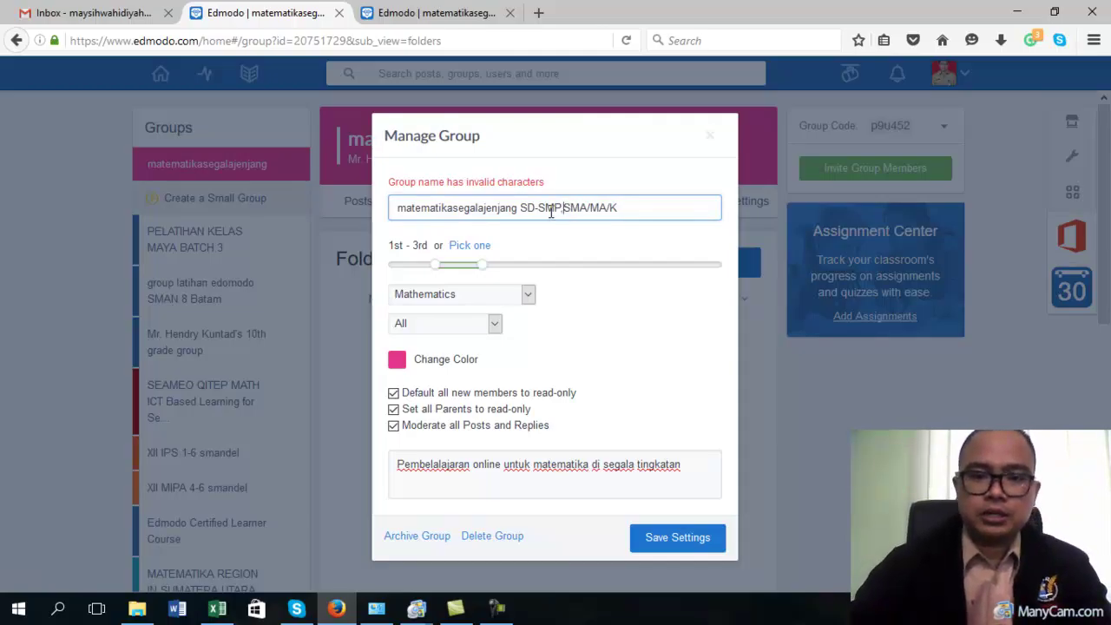
key("BackSpace")
type(".")
left_click(646, 330)
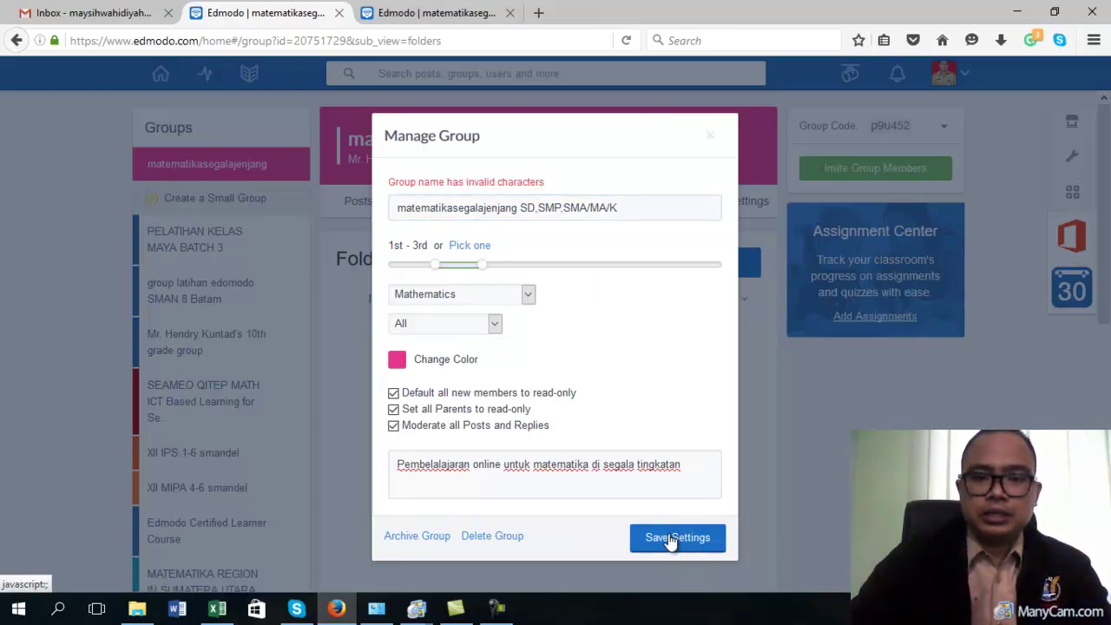
Step: Replace both slashes in the group name with "or", giving "matematikasegalajenjang SD,SMP,SMAorMAorK", and save the settings
left_click_drag(588, 206, 596, 206)
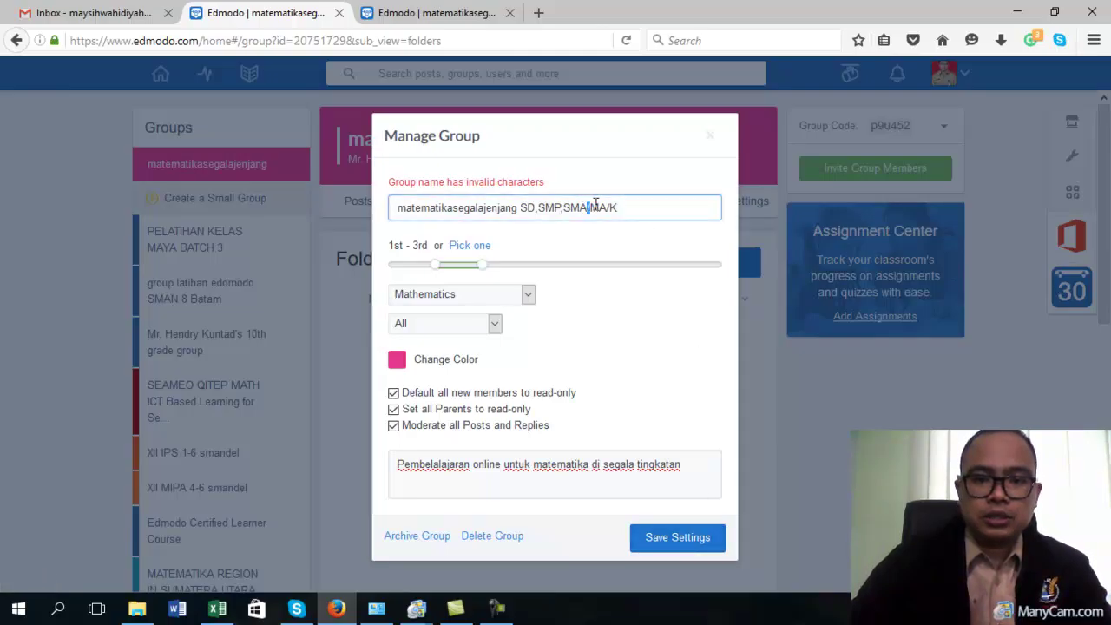
key("BackSpace")
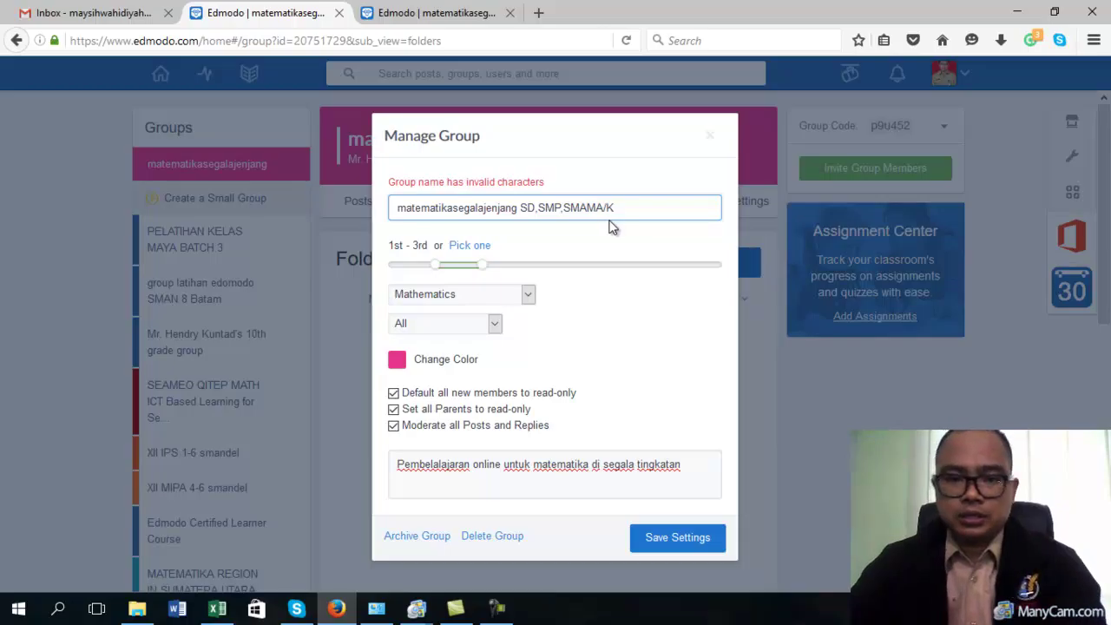
type("or")
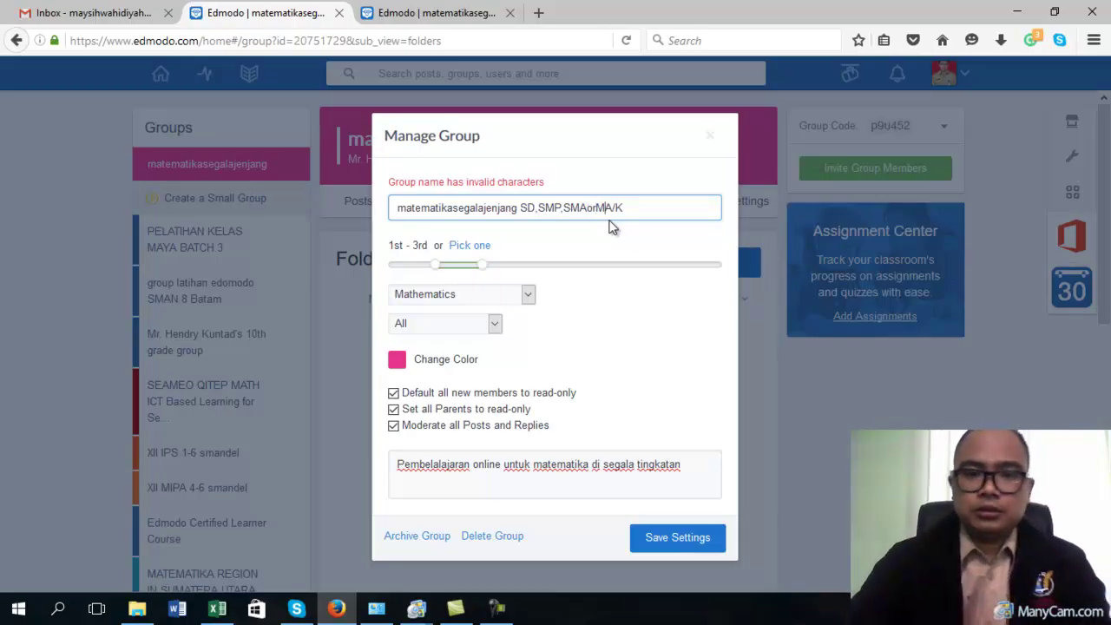
left_click(615, 214)
key("BackSpace")
type("or")
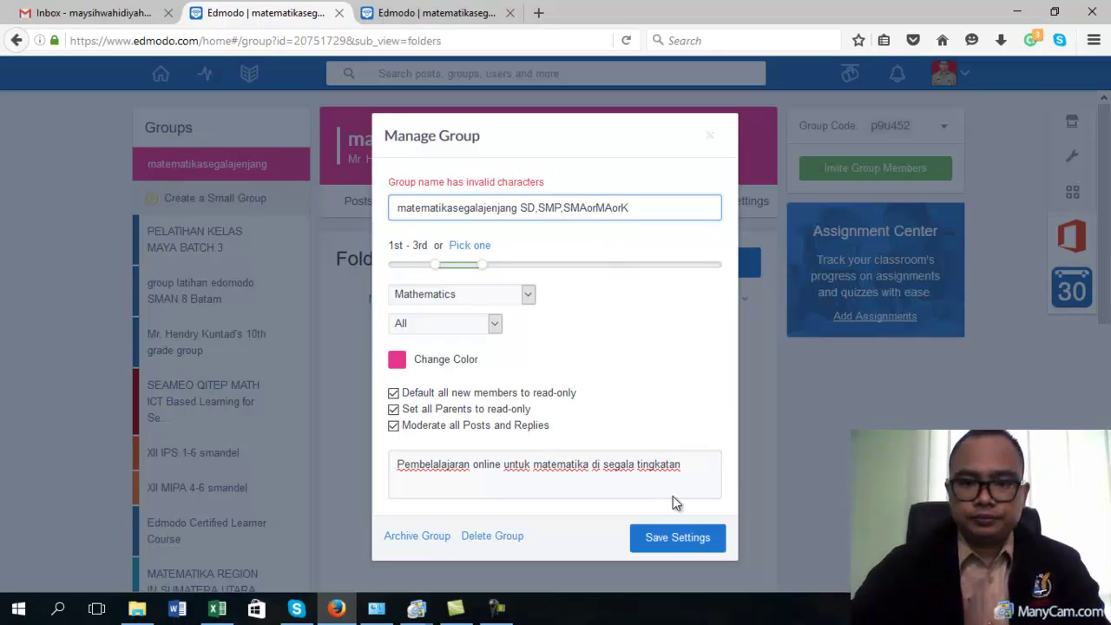
left_click(679, 539)
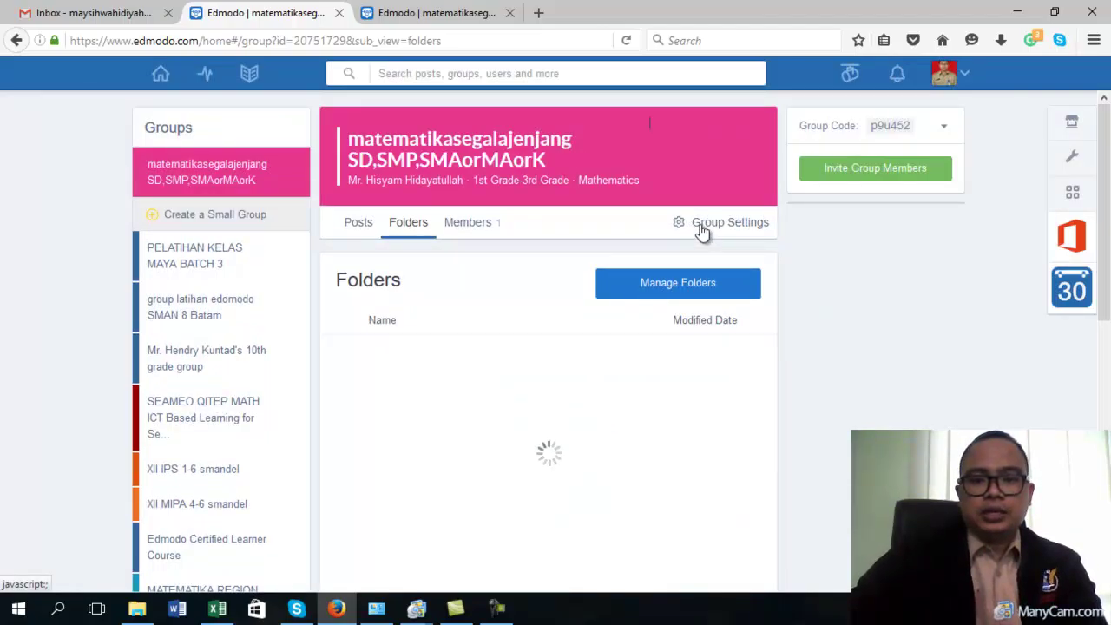
Step: Reopen the group's management settings, shorten the group name to "matematikasegalajenjang" and save the settings
left_click(704, 227)
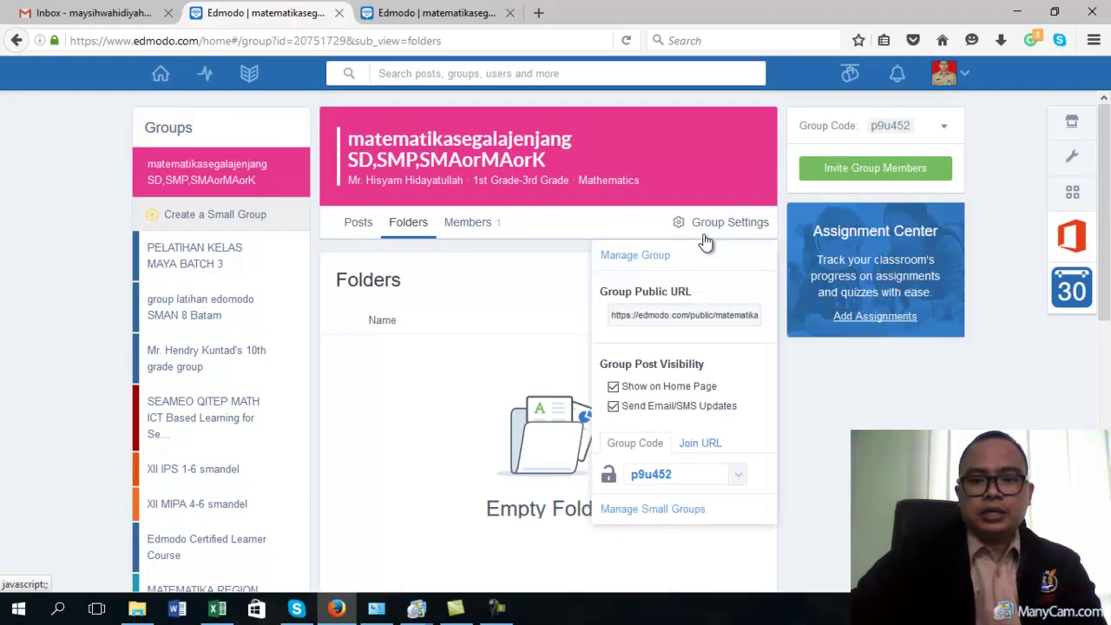
left_click(636, 257)
left_click_drag(521, 187, 672, 188)
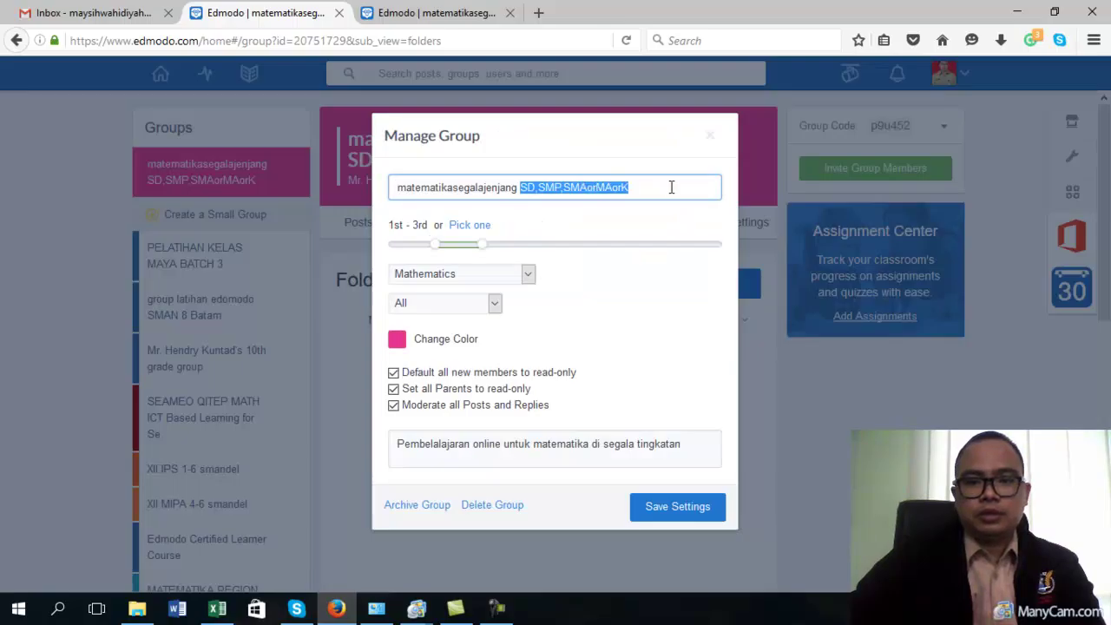
key("BackSpace")
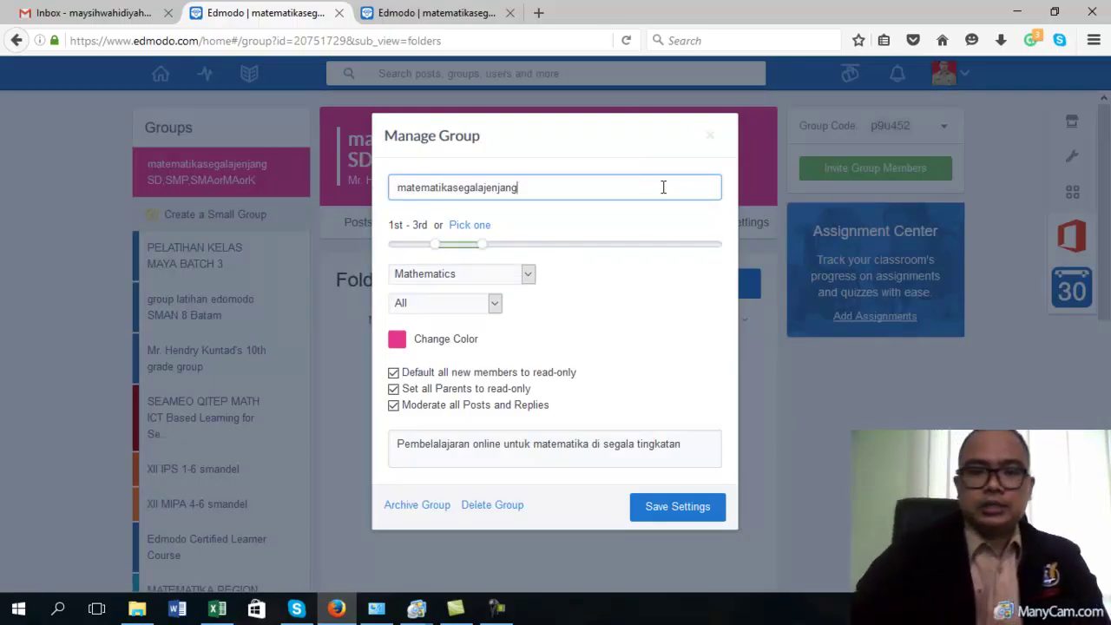
left_click(688, 514)
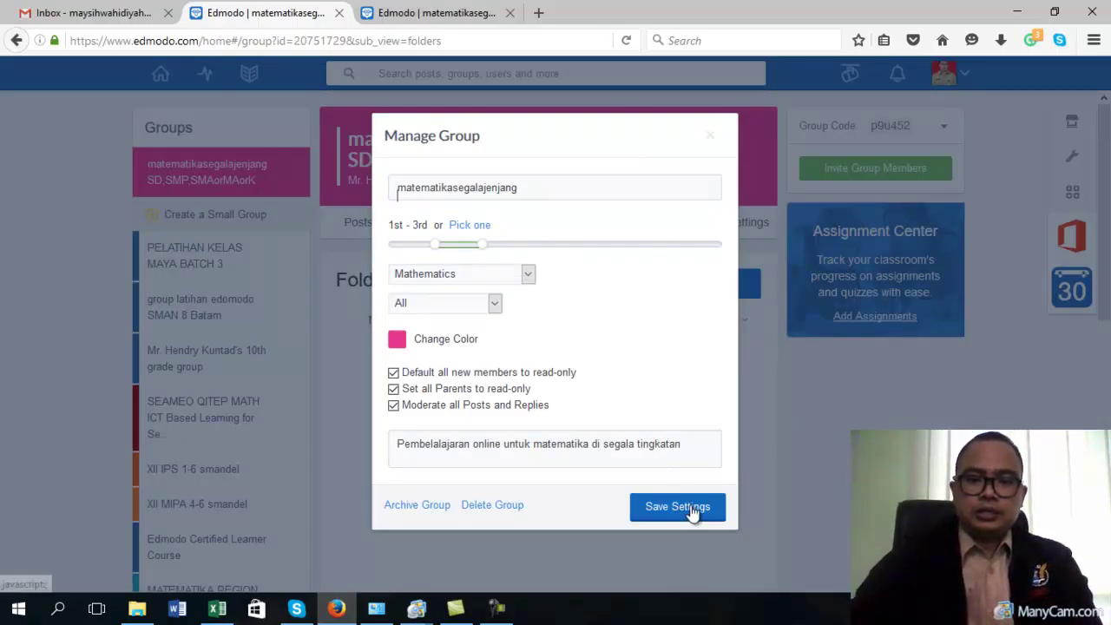